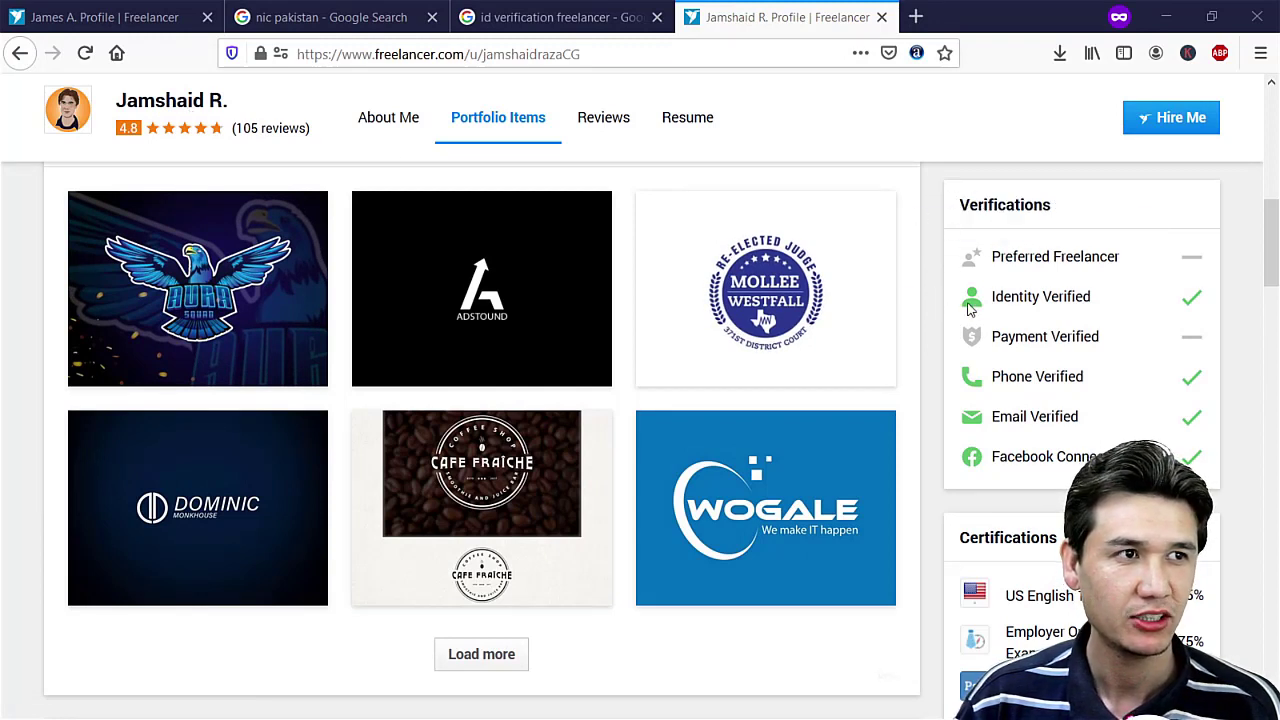
# - Compare the other freelancer's Verifications list with the one on the account's own Freelancer profile
pyautogui.moveTo(1012, 298)
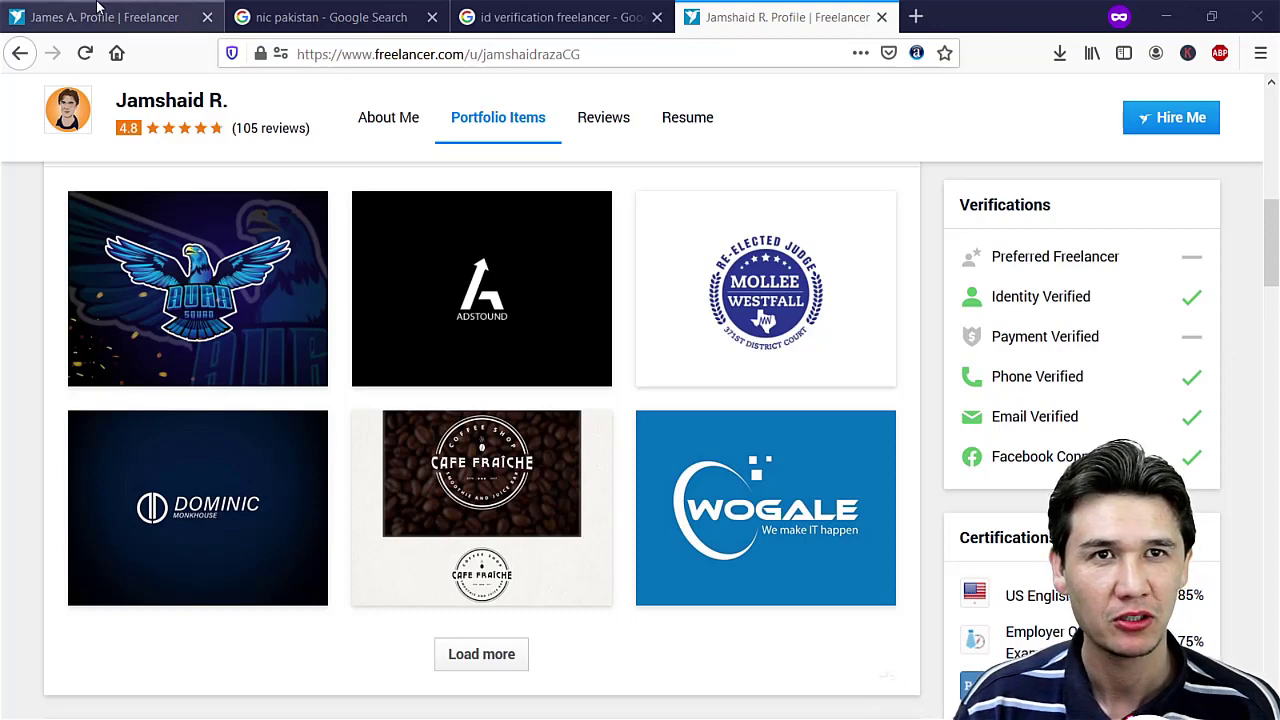
pyautogui.click(140, 18)
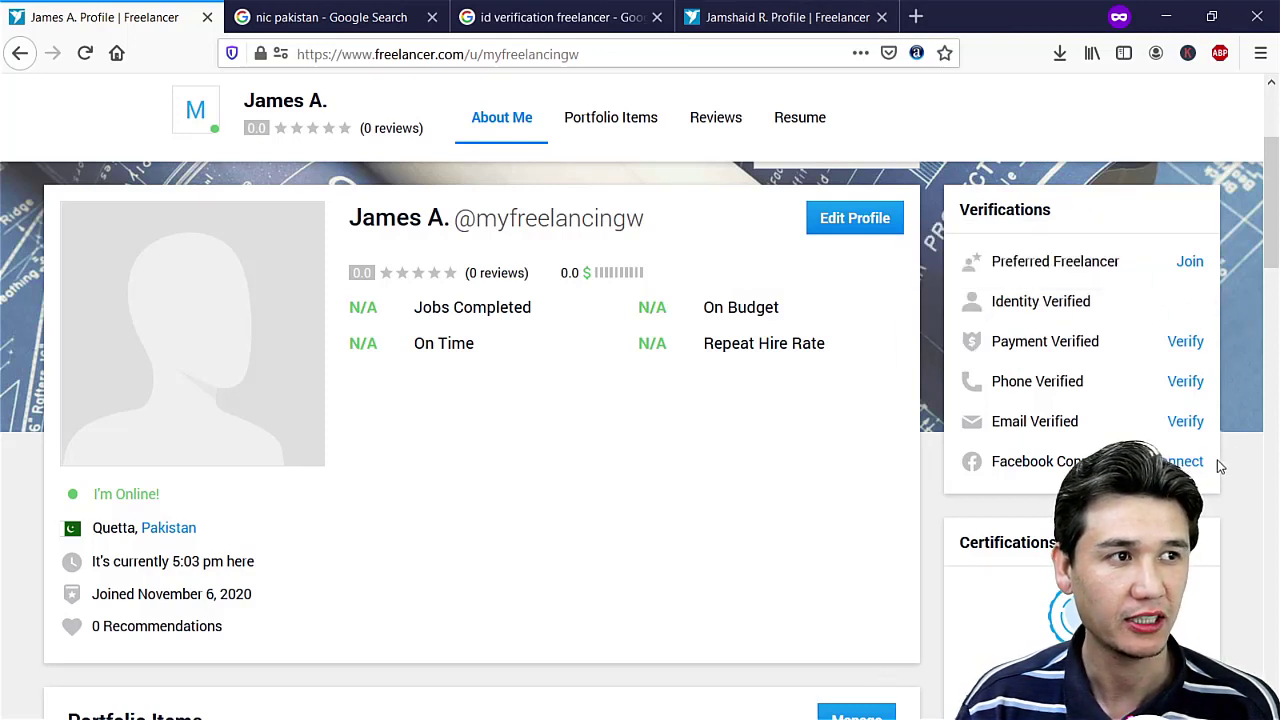
pyautogui.scroll(-1, 1208, 447)
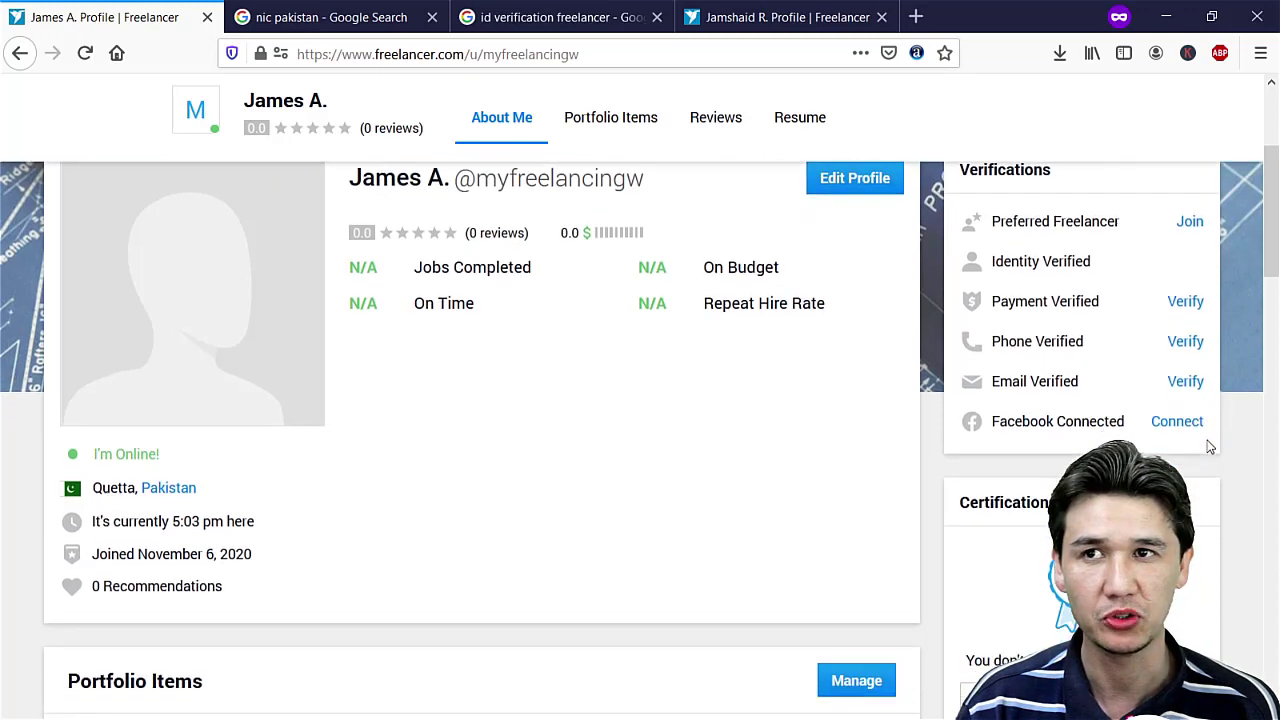
pyautogui.scroll(1, 1208, 447)
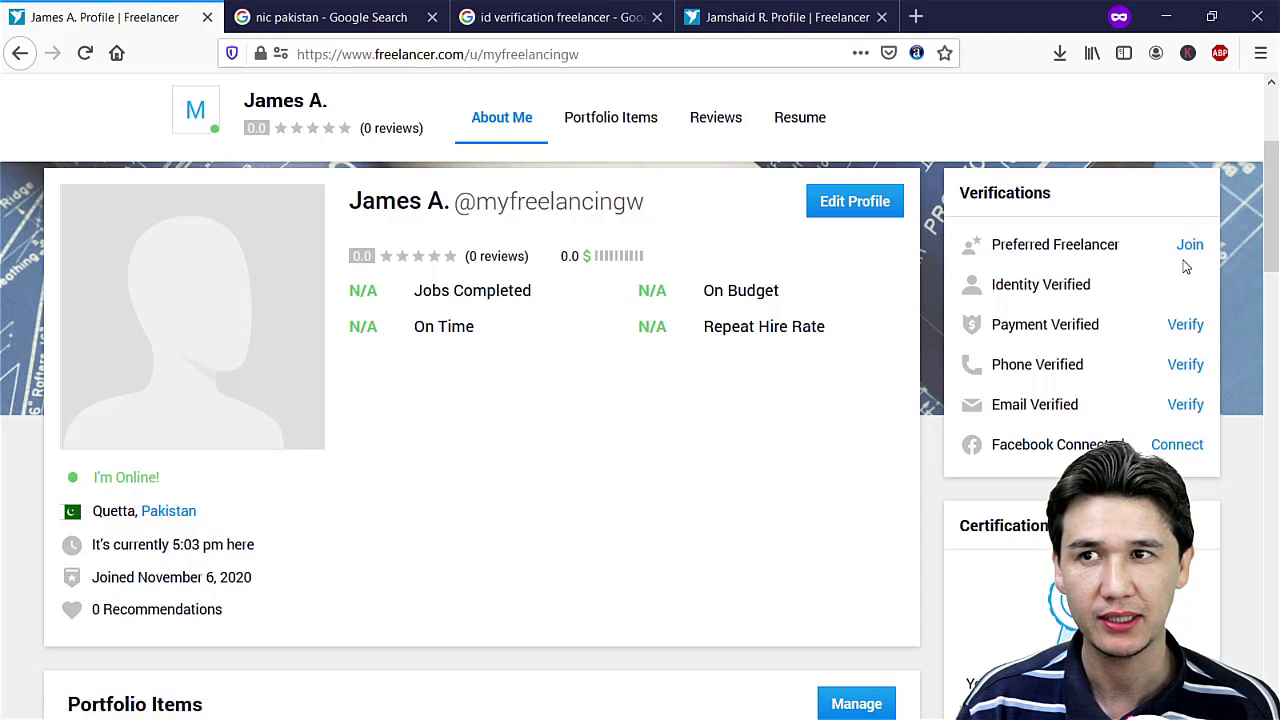
# - Start phone verification from the own profile and look through the verification options in the Trust & Verification settings
pyautogui.click(1184, 366)
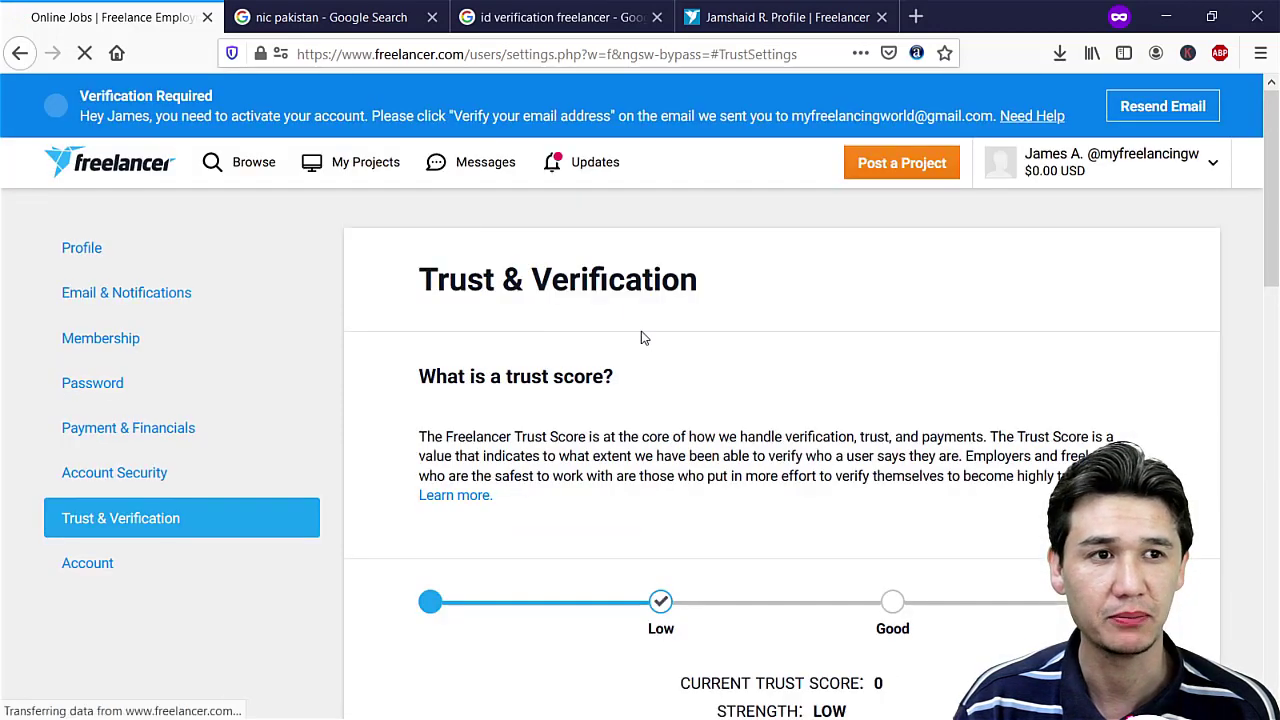
pyautogui.scroll(-3, 663, 354)
pyautogui.scroll(-2, 667, 354)
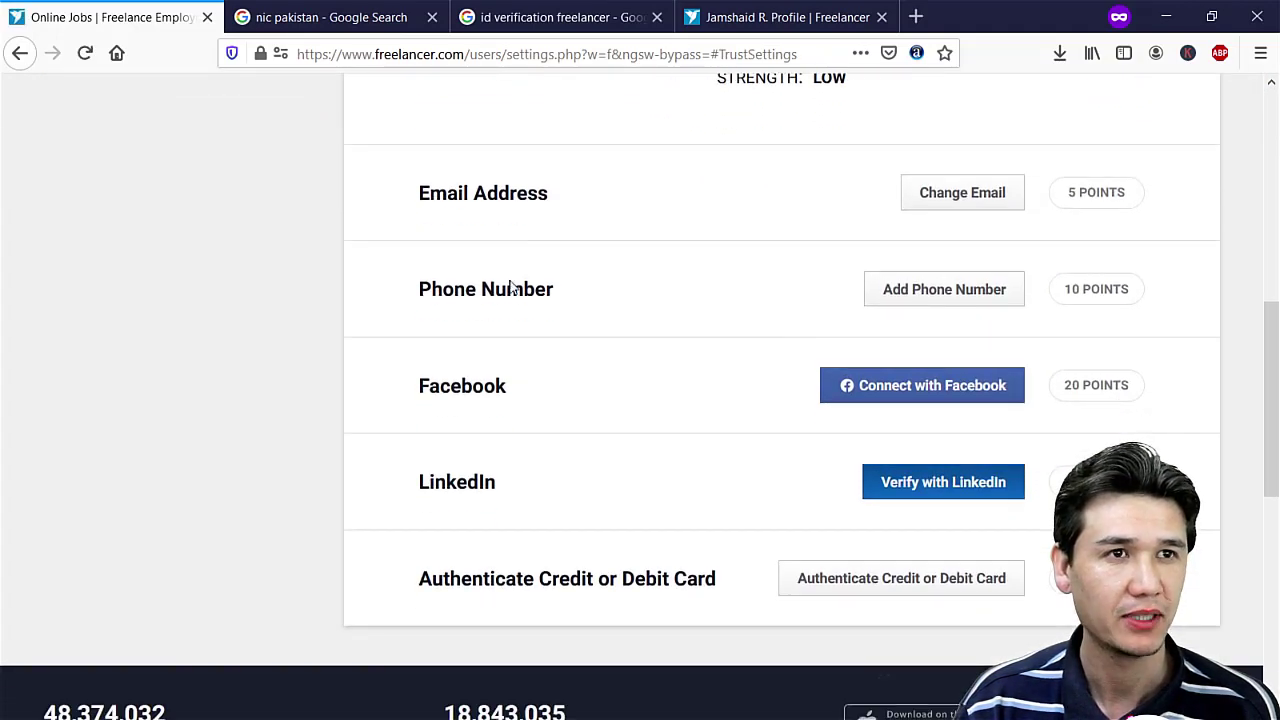
# - Enter a Pakistan phone number in the security phone number setup, but cancel without sending the verification code
pyautogui.click(933, 289)
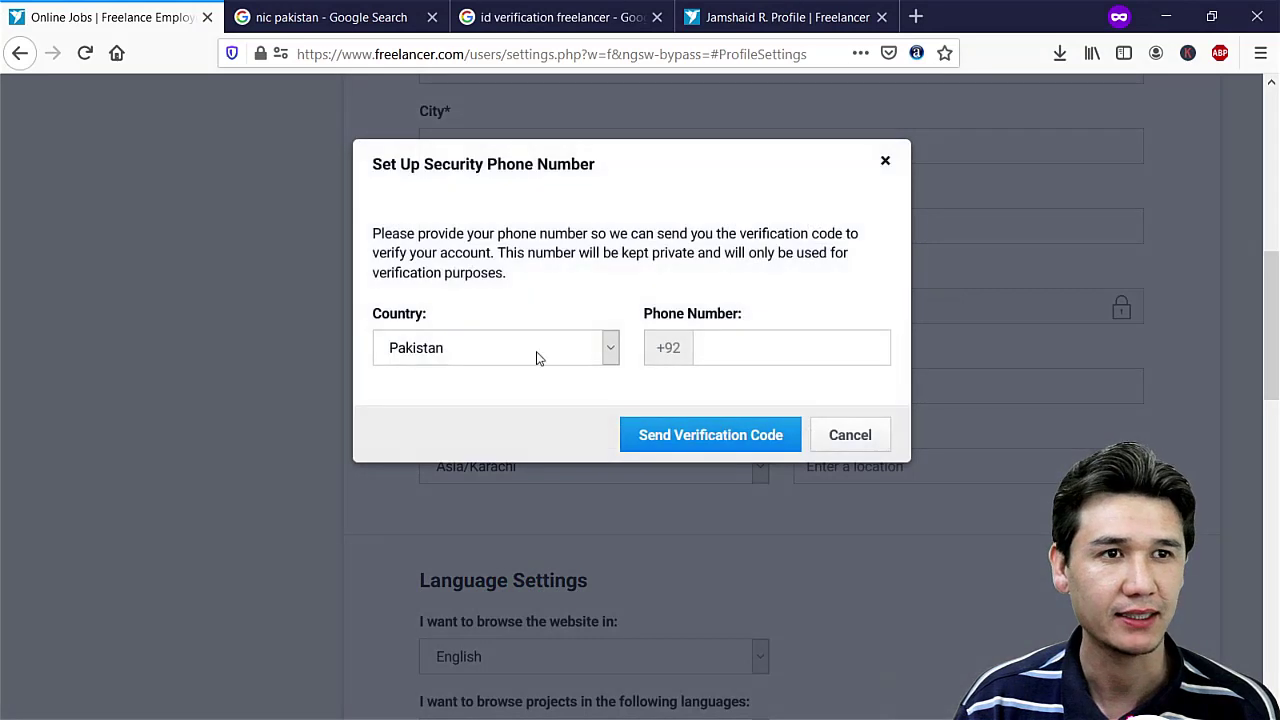
pyautogui.click(734, 347)
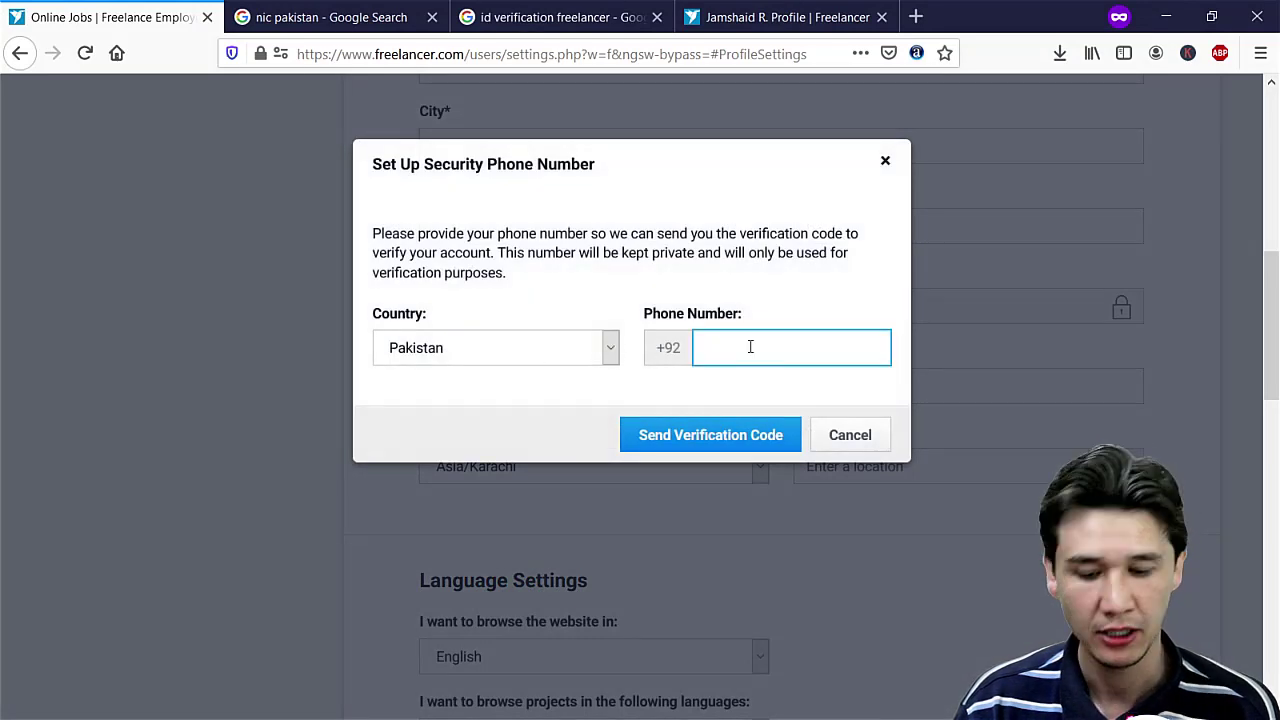
pyautogui.write('123456679')
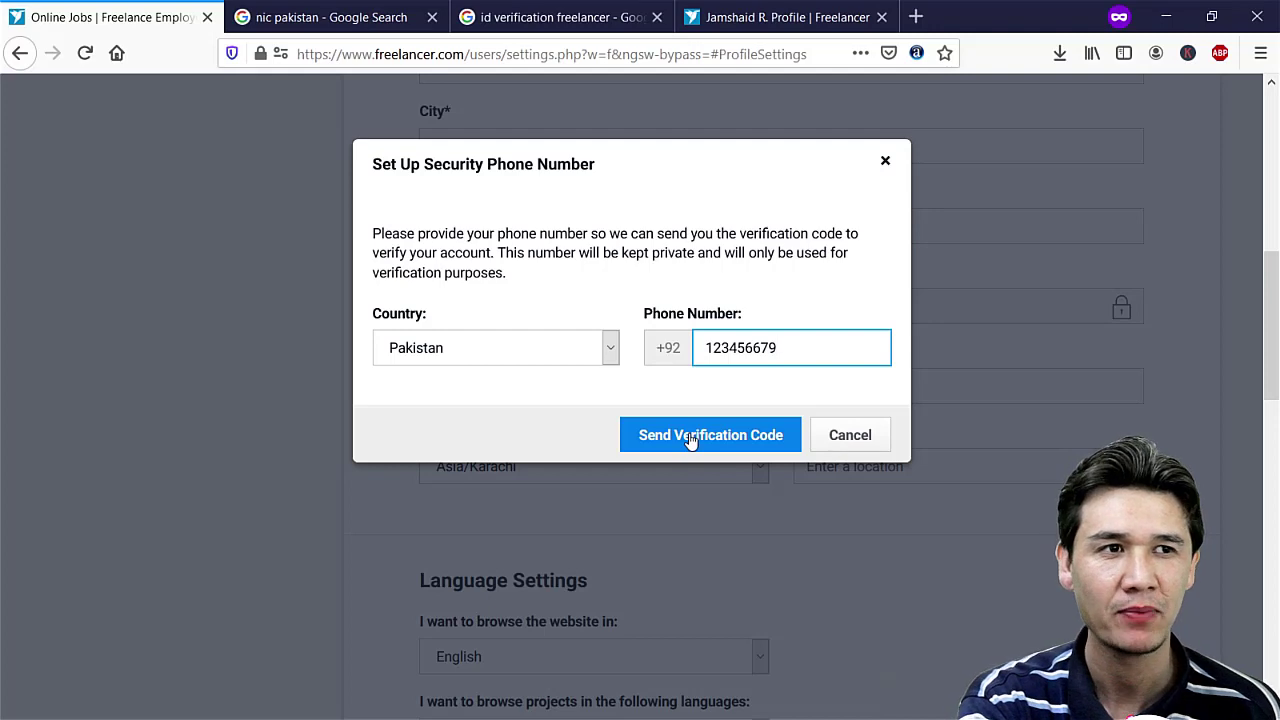
pyautogui.click(851, 434)
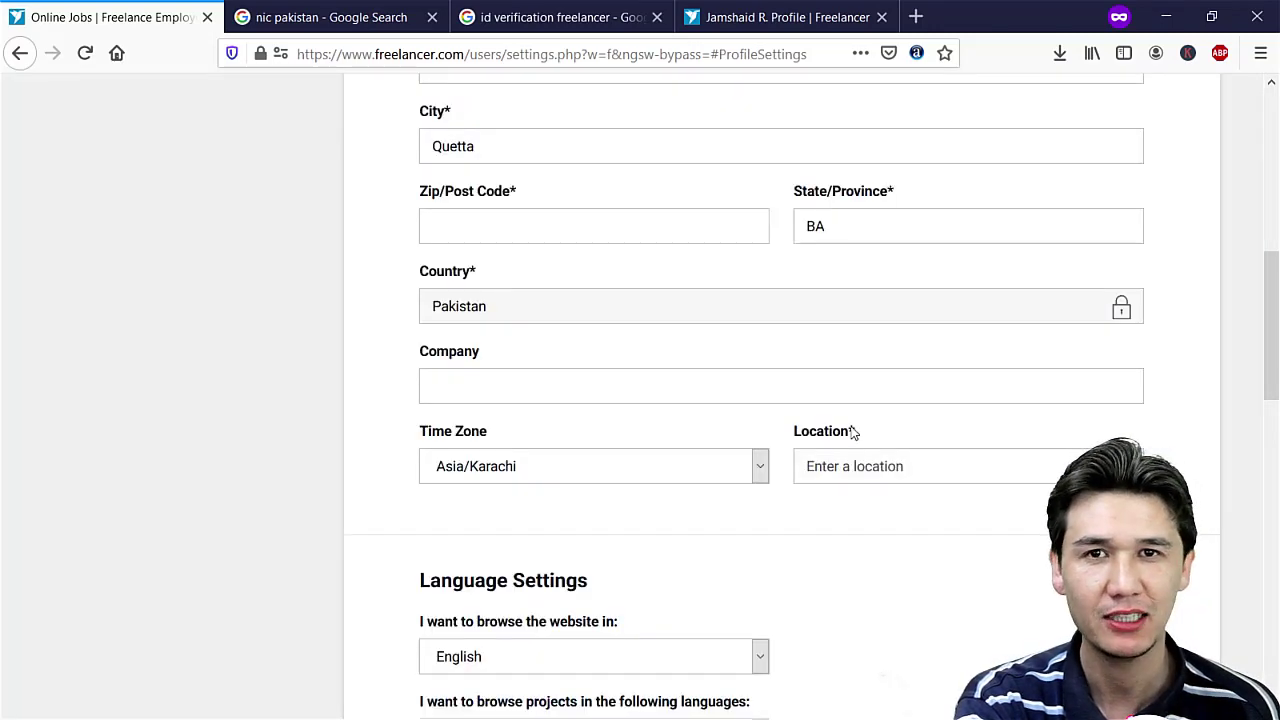
# - Return to the account's own profile page and examine the Identity Verified entry in its Verifications list
pyautogui.click(20, 54)
pyautogui.scroll(6, 1070, 290)
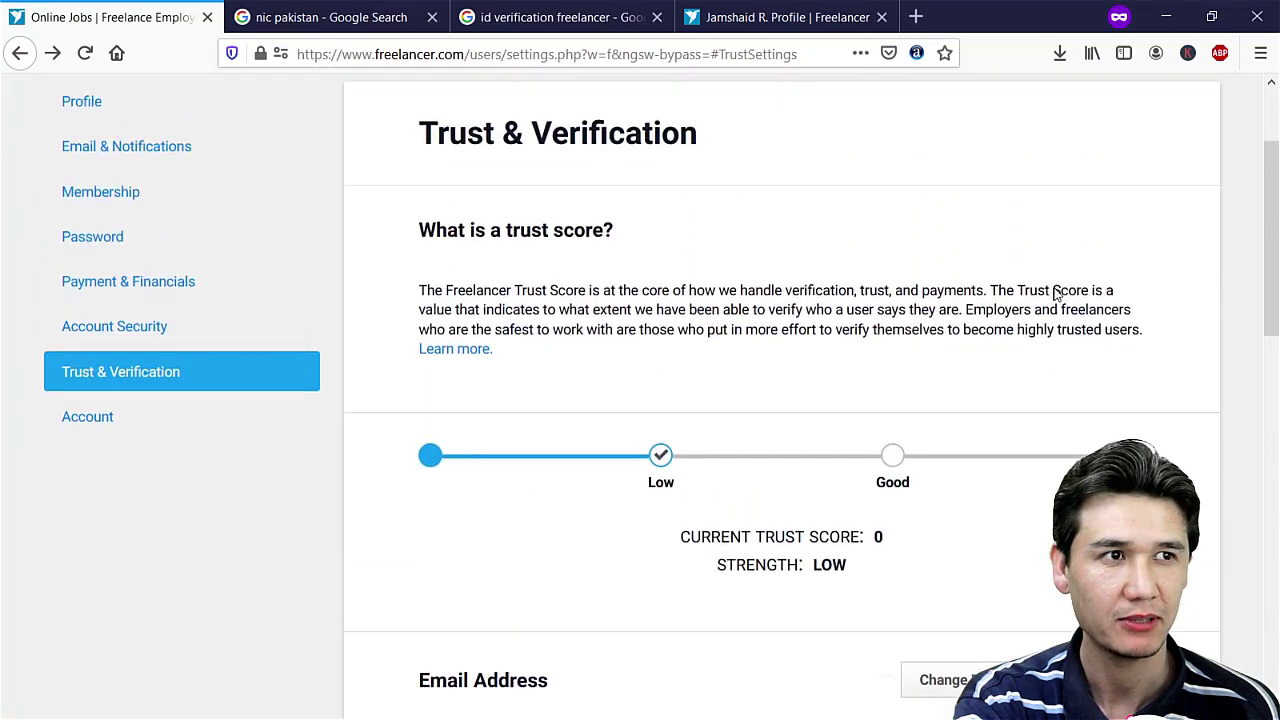
pyautogui.click(30, 62)
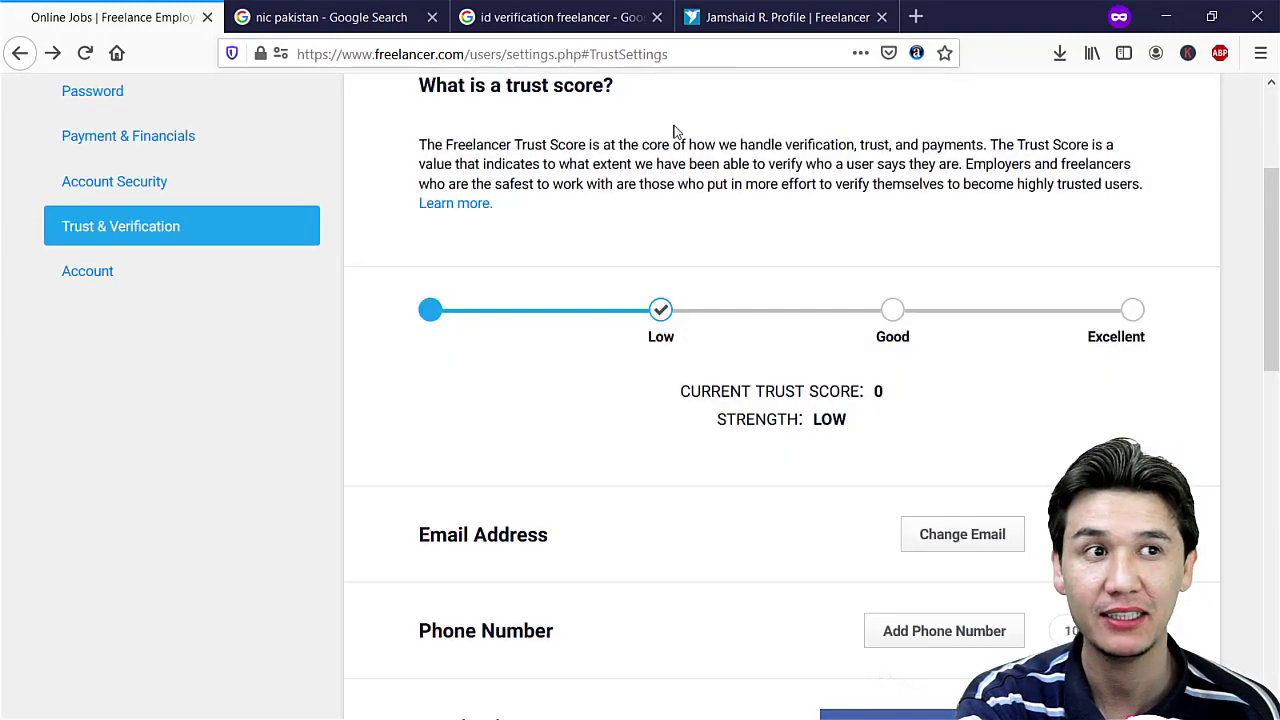
pyautogui.click(1211, 168)
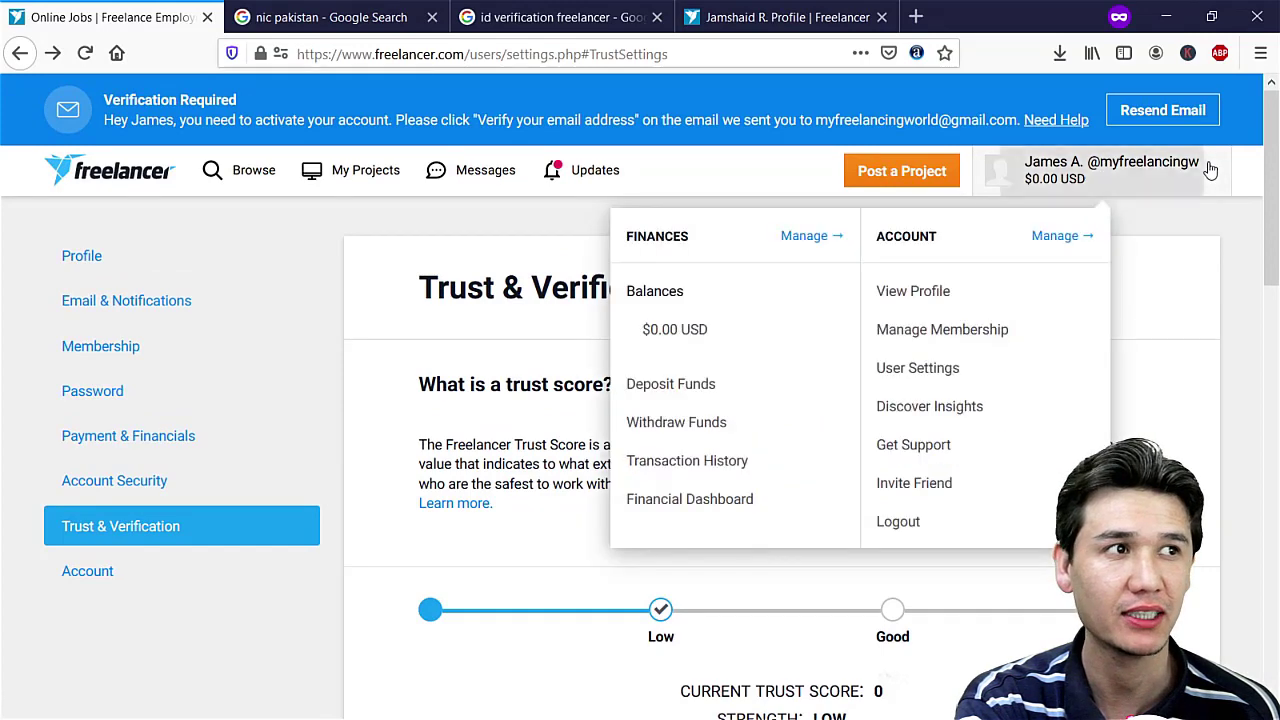
pyautogui.click(921, 302)
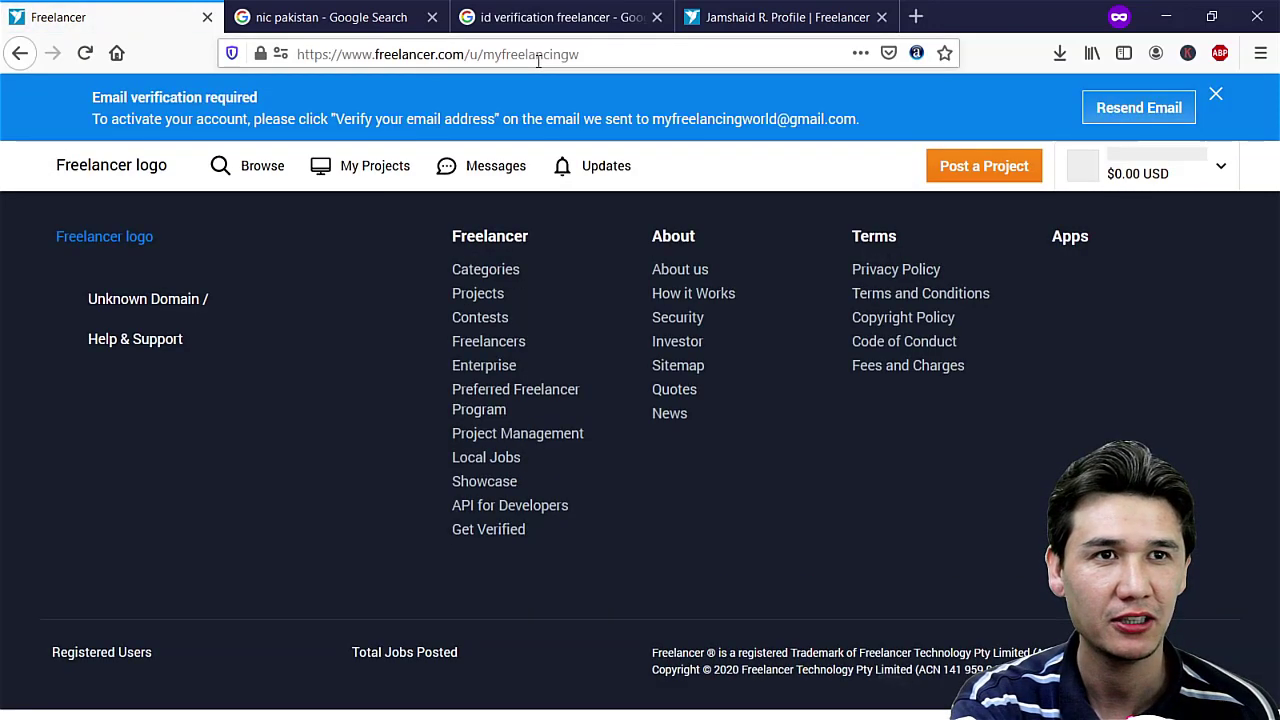
pyautogui.scroll(-2, 1131, 374)
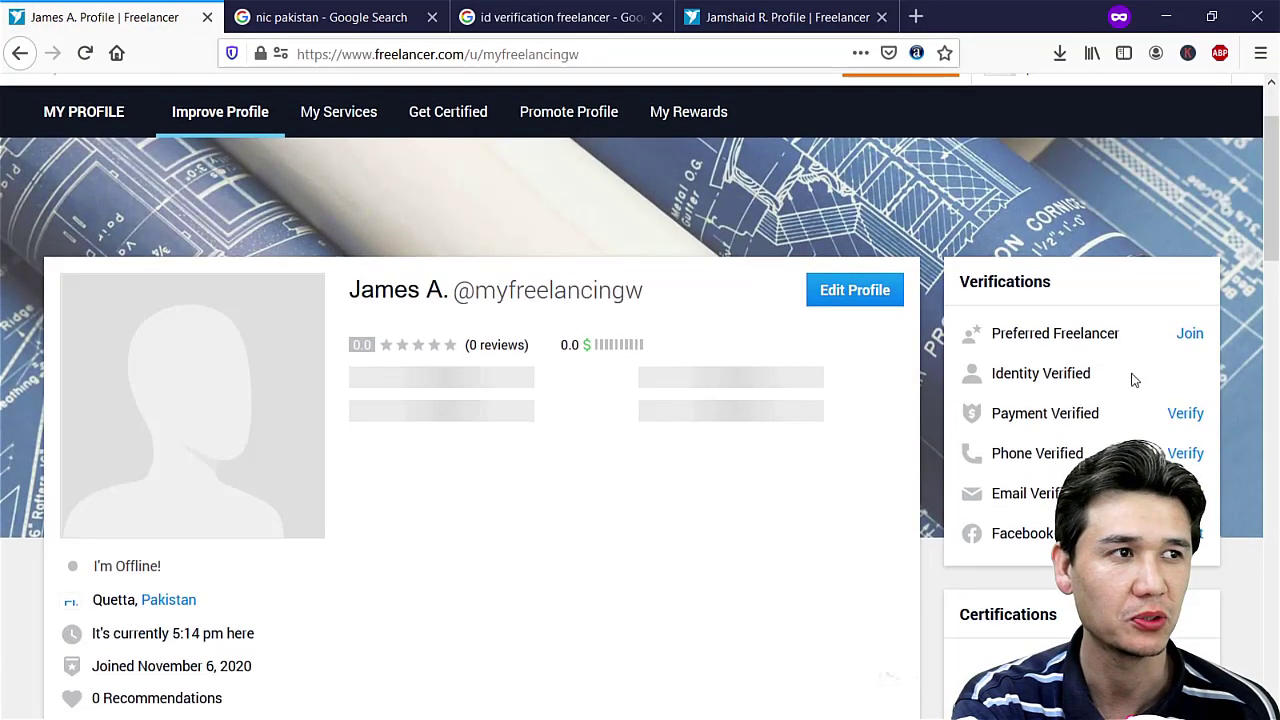
pyautogui.scroll(-2, 1185, 375)
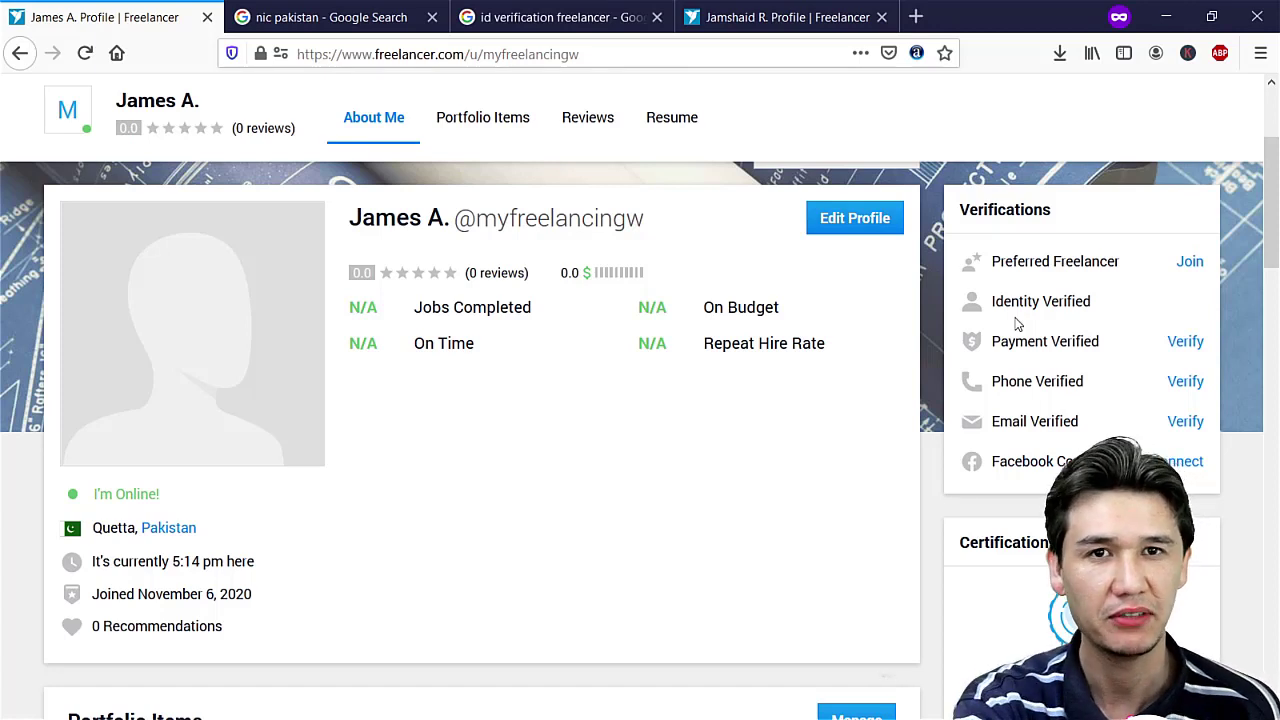
pyautogui.moveTo(1024, 308)
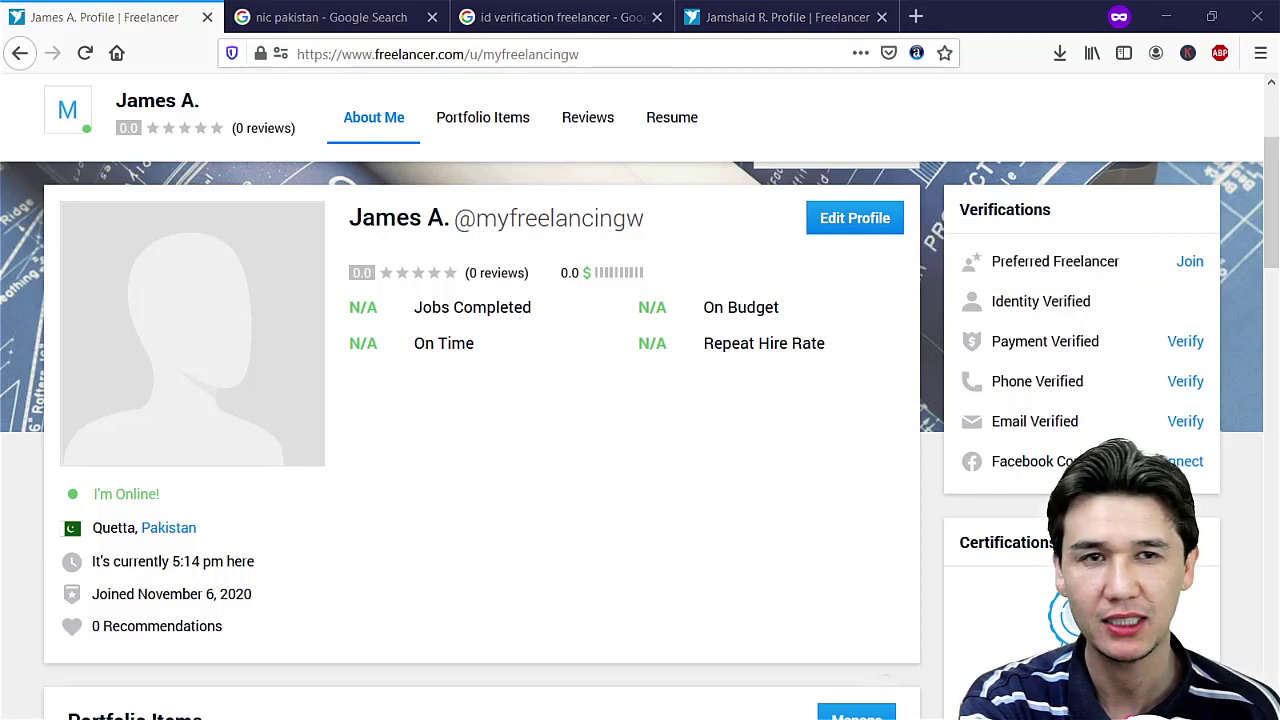
# - Switch to Identity Verify.png in Photos and enlarge it to read the Proof of Identity requirements
pyautogui.hotkey('alt', 'Tab')
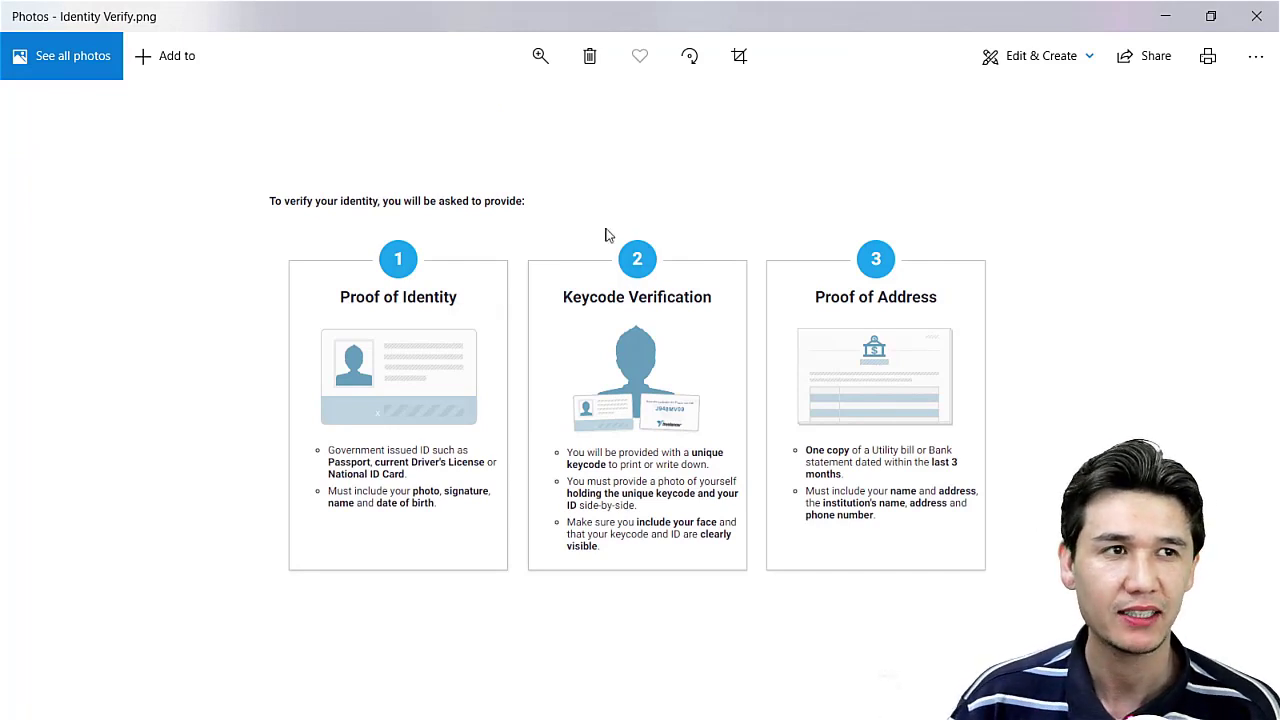
pyautogui.click(540, 56)
pyautogui.scroll(1, 463, 115)
pyautogui.click(463, 115)
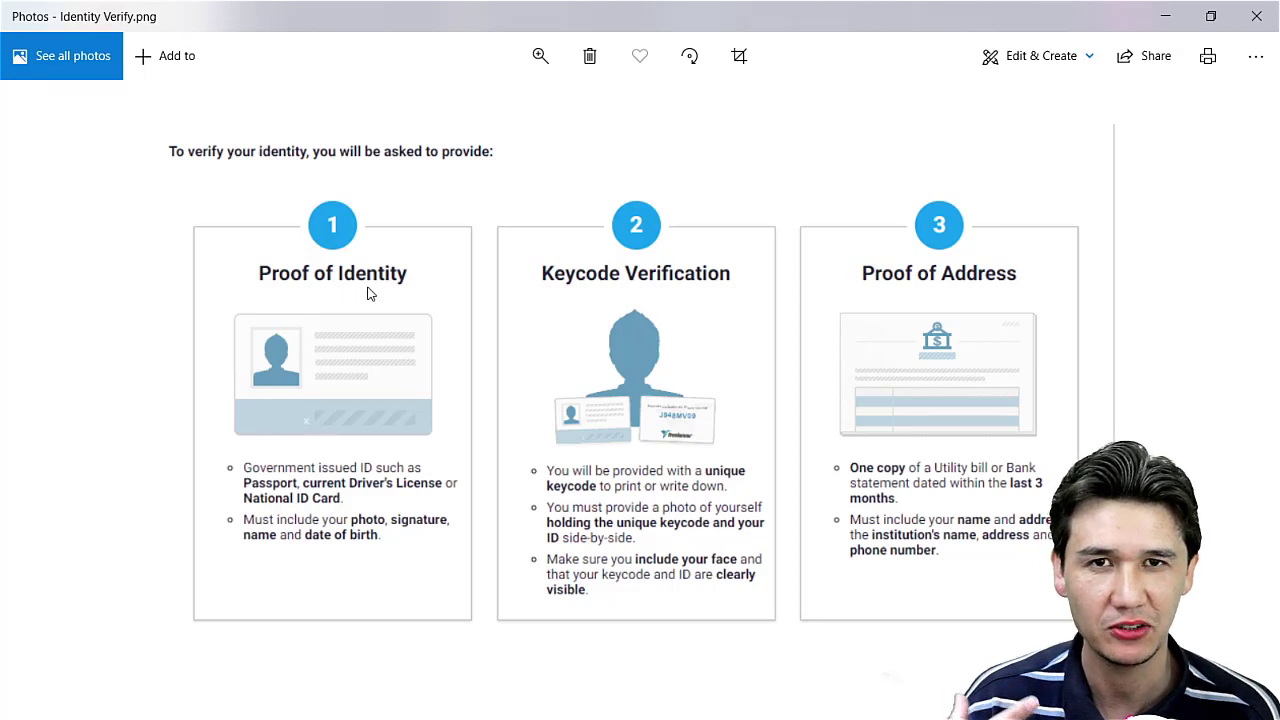
pyautogui.scroll(-1, 403, 337)
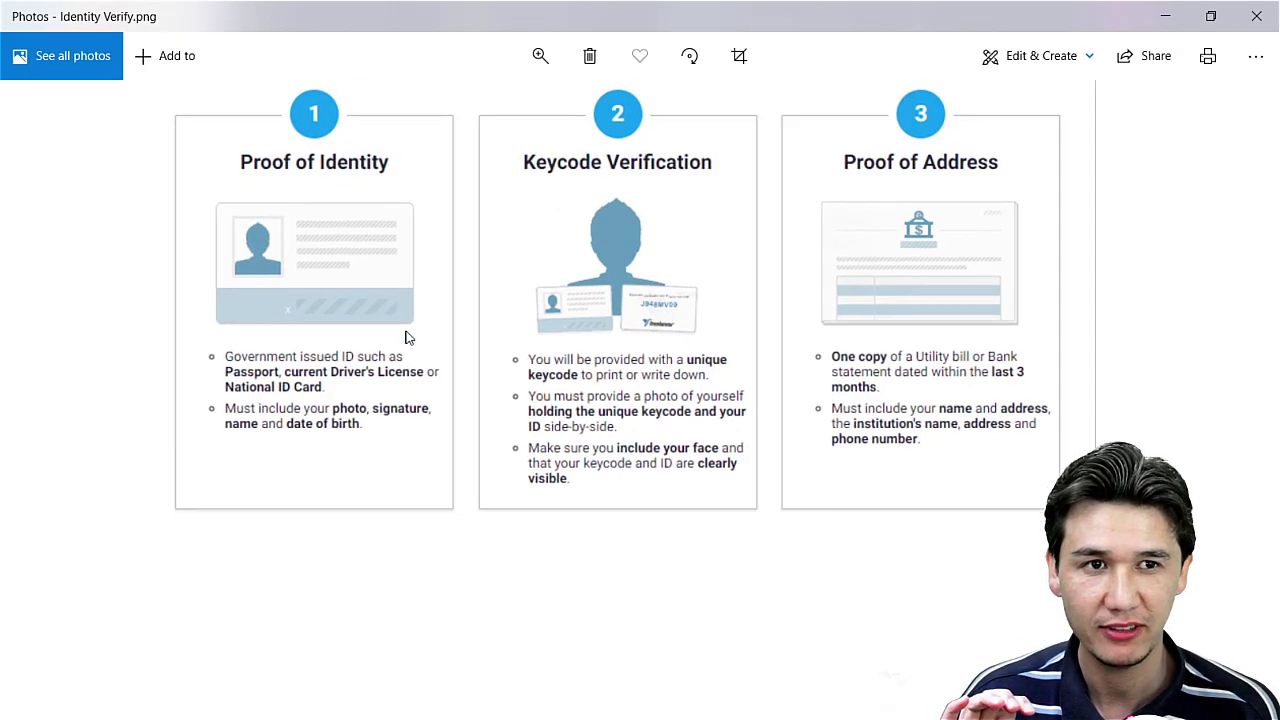
pyautogui.scroll(1, 420, 338)
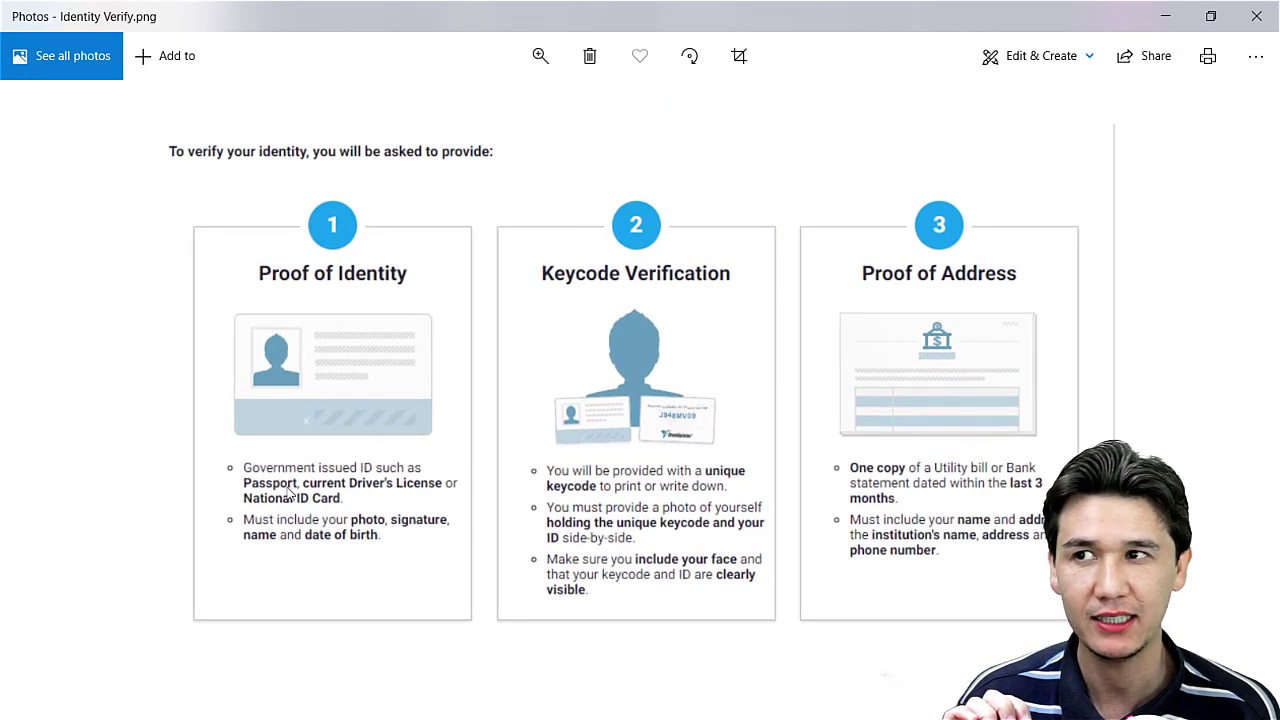
pyautogui.moveTo(457, 106); pyautogui.dragTo(491, 106)
pyautogui.moveTo(449, 319); pyautogui.dragTo(360, 360)
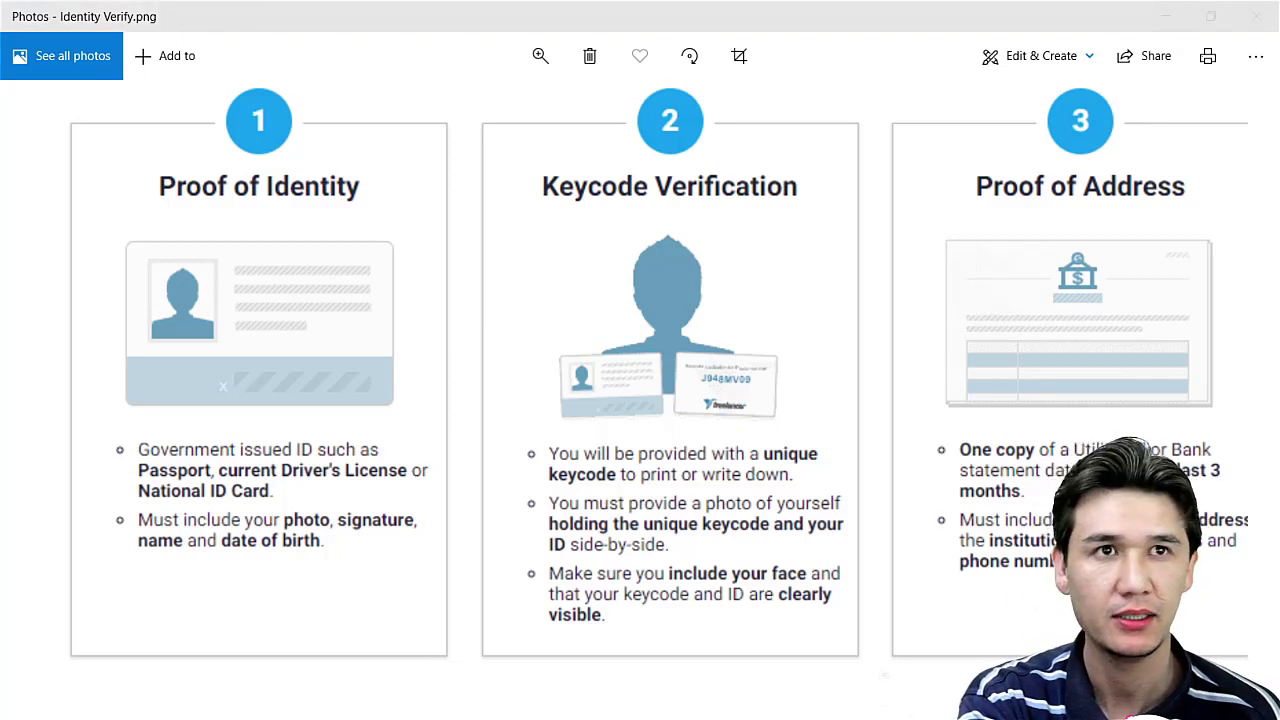
# - Switch to the browser and examine sample Pakistani national identity cards in the "nic pakistan" image results
pyautogui.hotkey('alt', 'Tab')
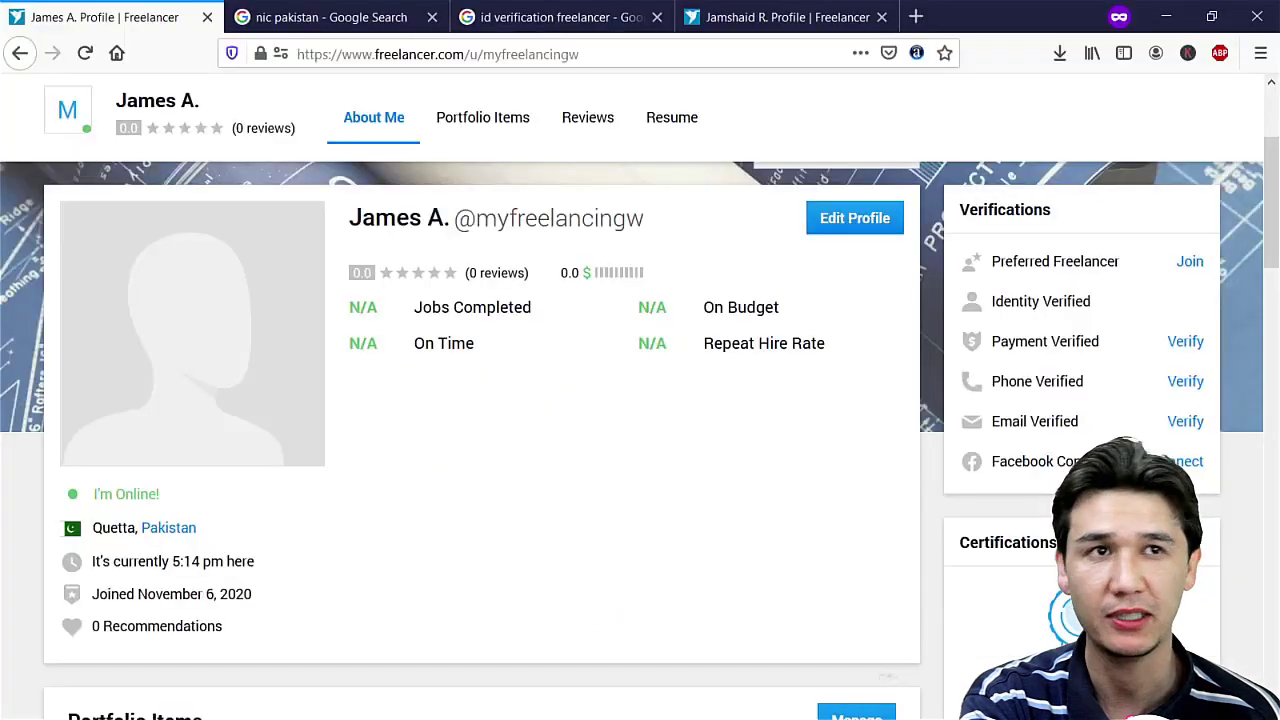
pyautogui.click(335, 12)
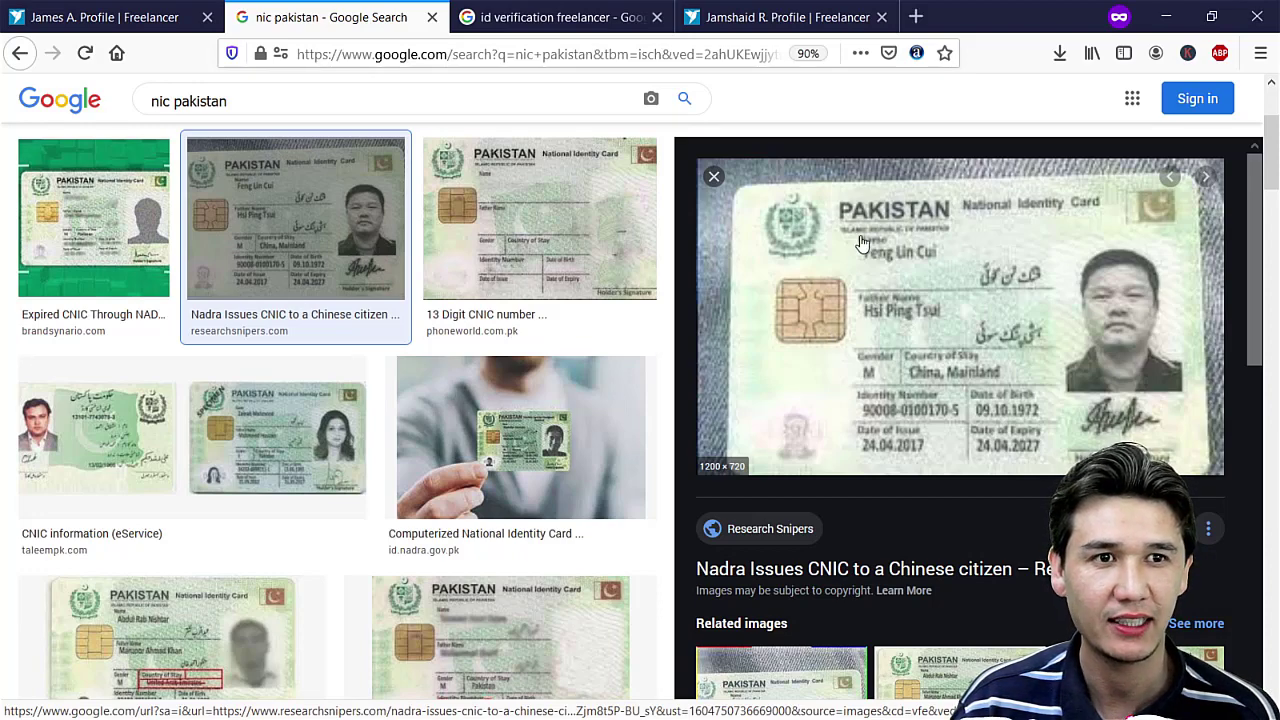
pyautogui.scroll(-2, 862, 243)
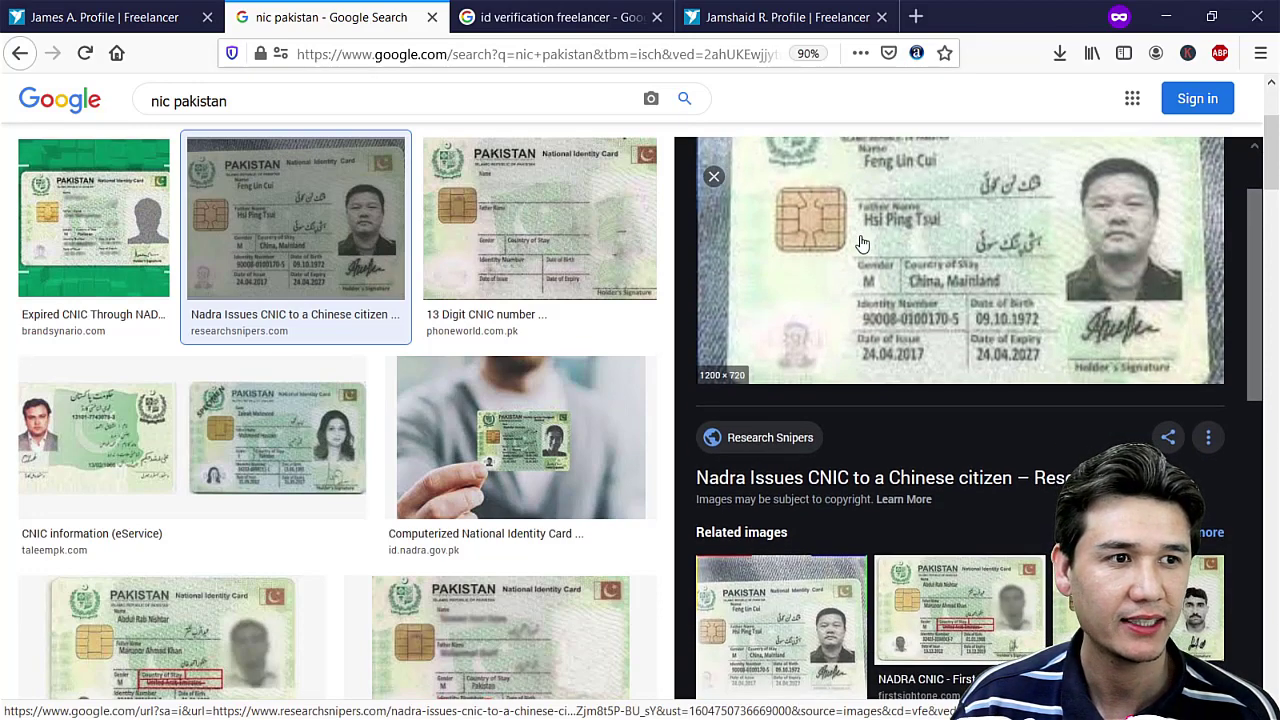
pyautogui.scroll(4, 360, 413)
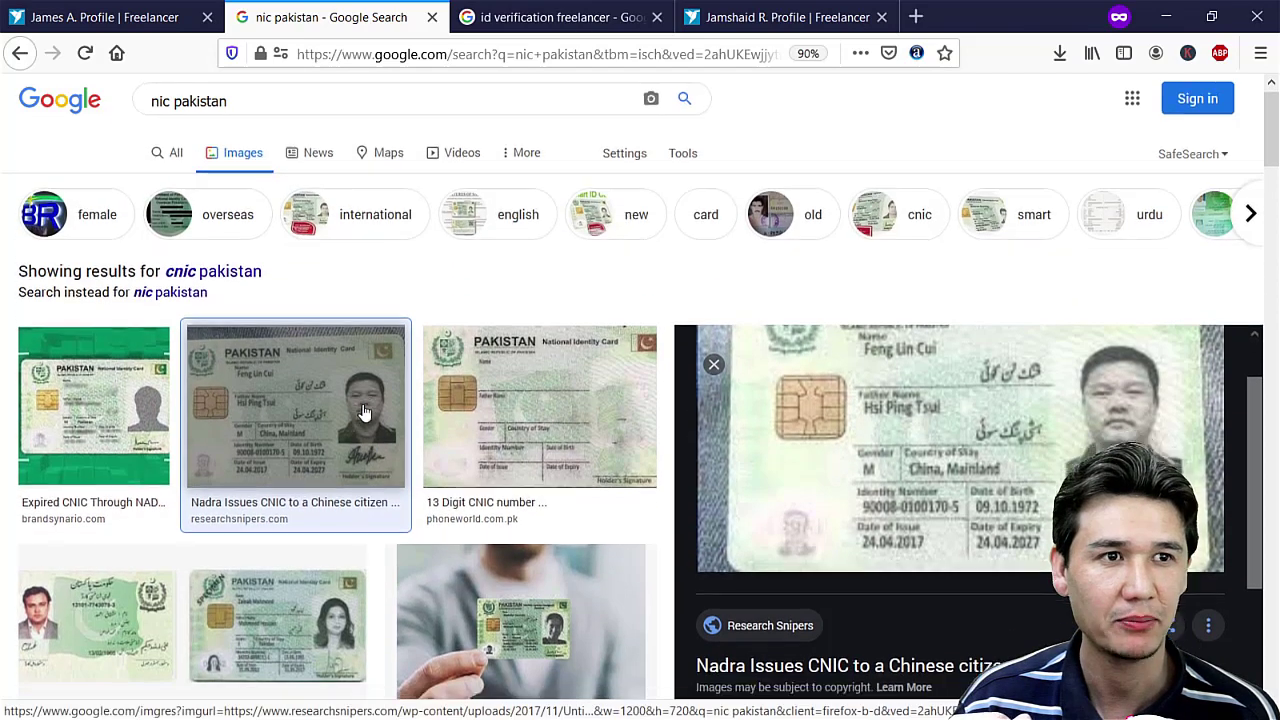
pyautogui.scroll(-4, 360, 411)
pyautogui.click(410, 565)
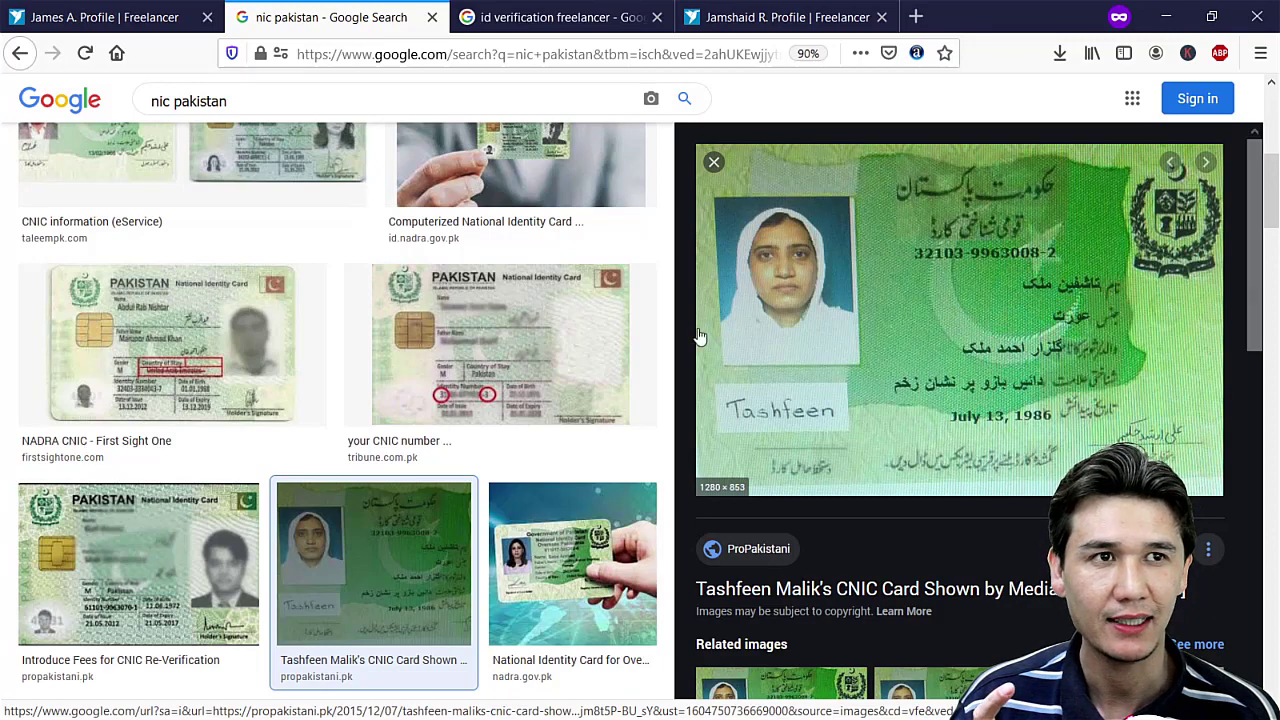
pyautogui.scroll(5, 285, 355)
pyautogui.click(285, 355)
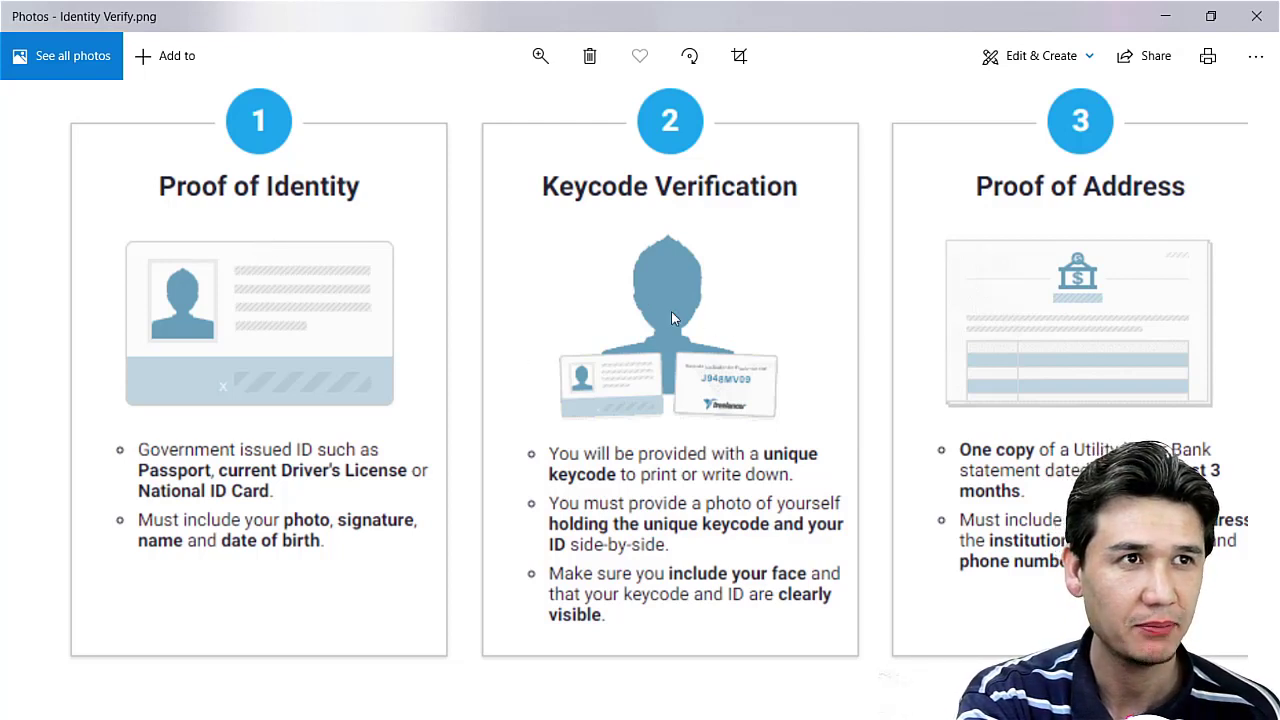
# - Magnify the Keycode Verification section of Identity Verify.png and examine its ID and keycode photo requirements
pyautogui.click(540, 56)
pyautogui.moveTo(491, 107); pyautogui.dragTo(477, 109)
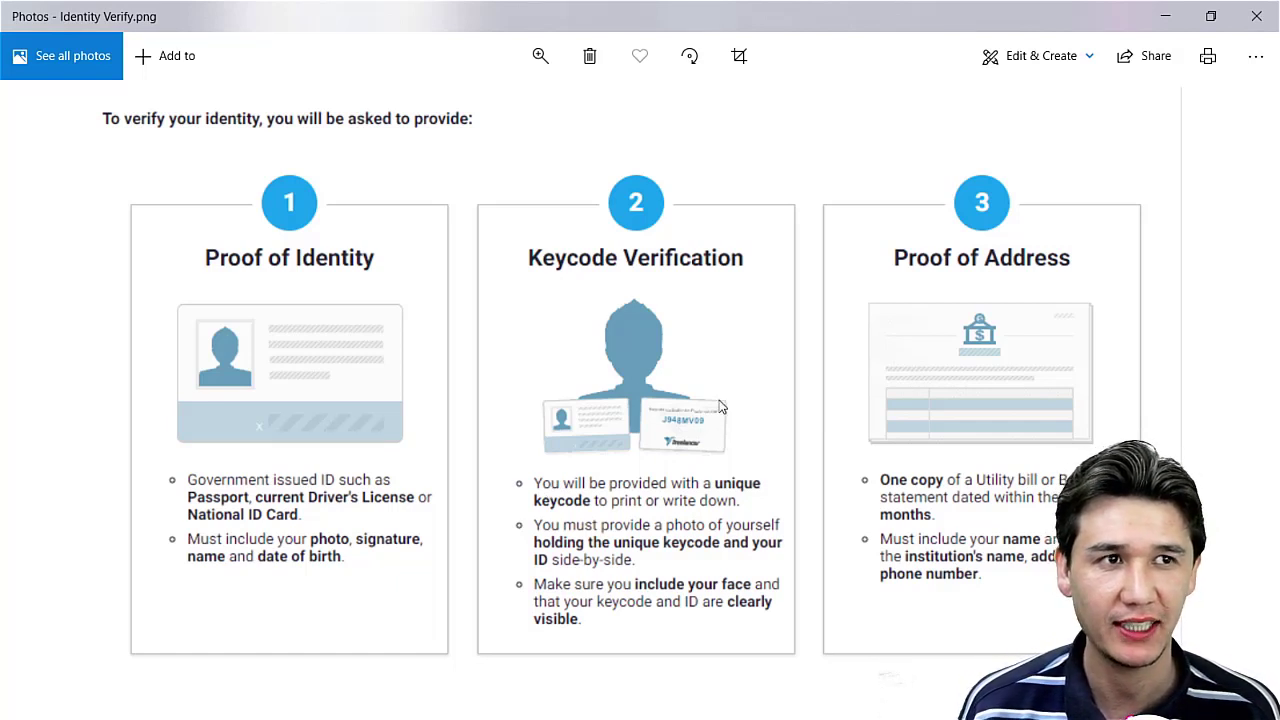
pyautogui.click(557, 70)
pyautogui.moveTo(480, 110); pyautogui.dragTo(522, 108)
pyautogui.moveTo(700, 455); pyautogui.dragTo(560, 411)
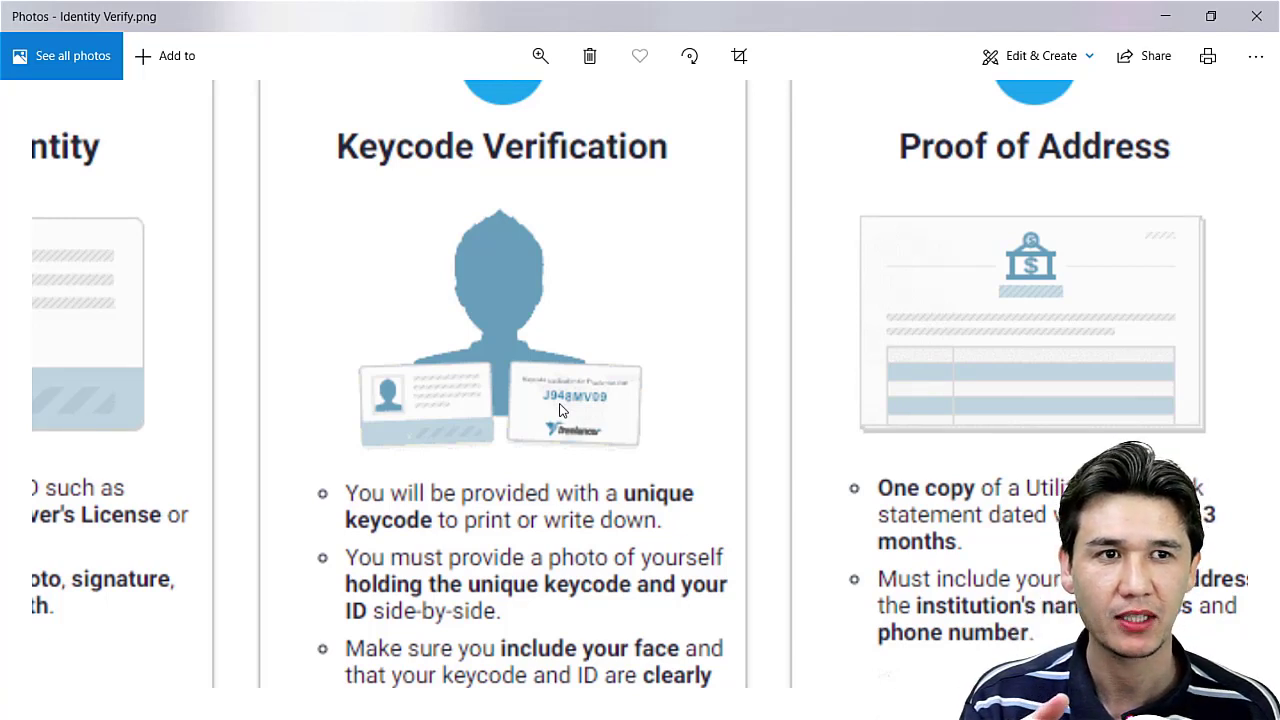
pyautogui.moveTo(560, 411); pyautogui.dragTo(572, 384)
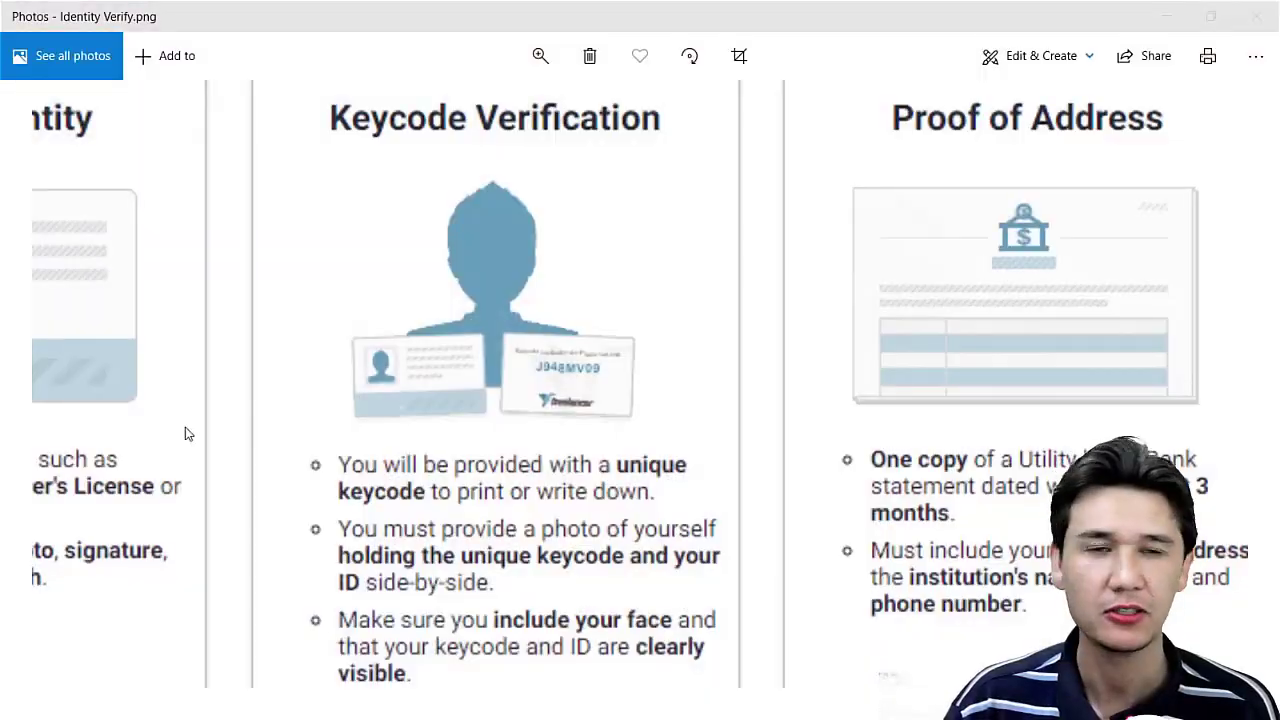
# - Bring all three sections of Identity Verify.png into view and examine the Proof of Address requirements
pyautogui.moveTo(980, 320); pyautogui.dragTo(593, 435)
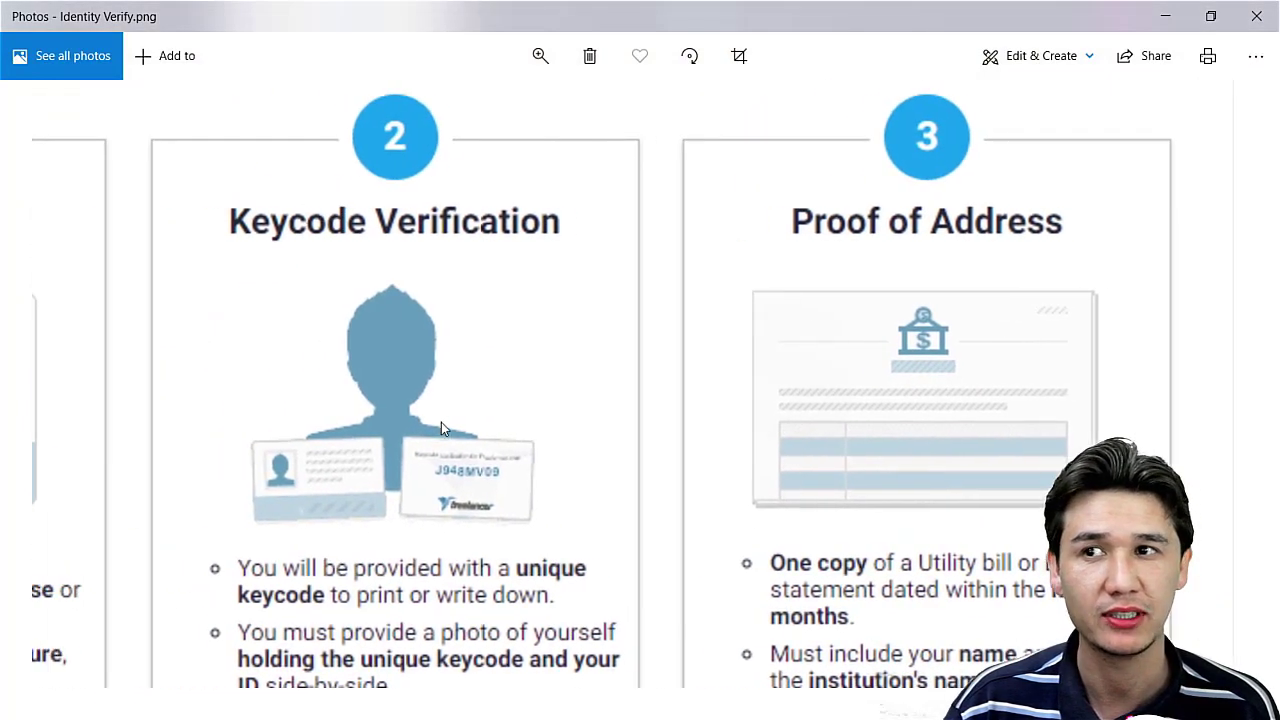
pyautogui.click(538, 58)
pyautogui.moveTo(522, 108); pyautogui.dragTo(474, 117)
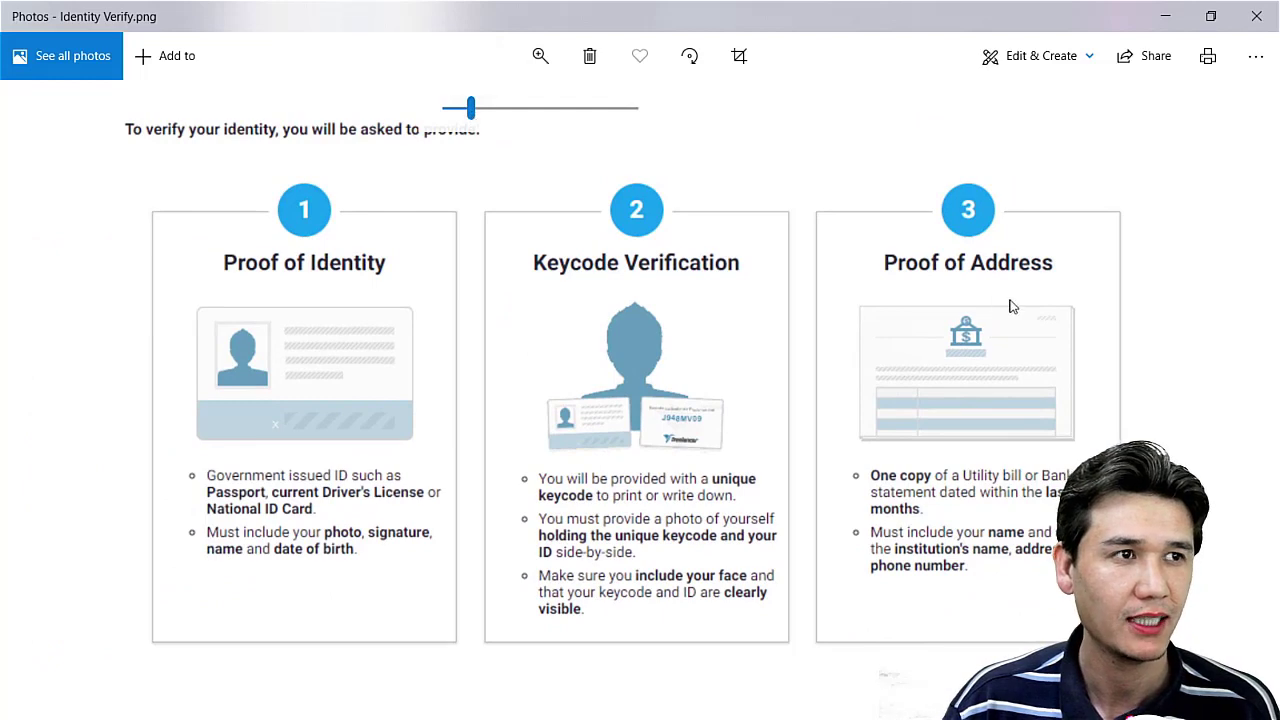
pyautogui.moveTo(1006, 306); pyautogui.dragTo(813, 313)
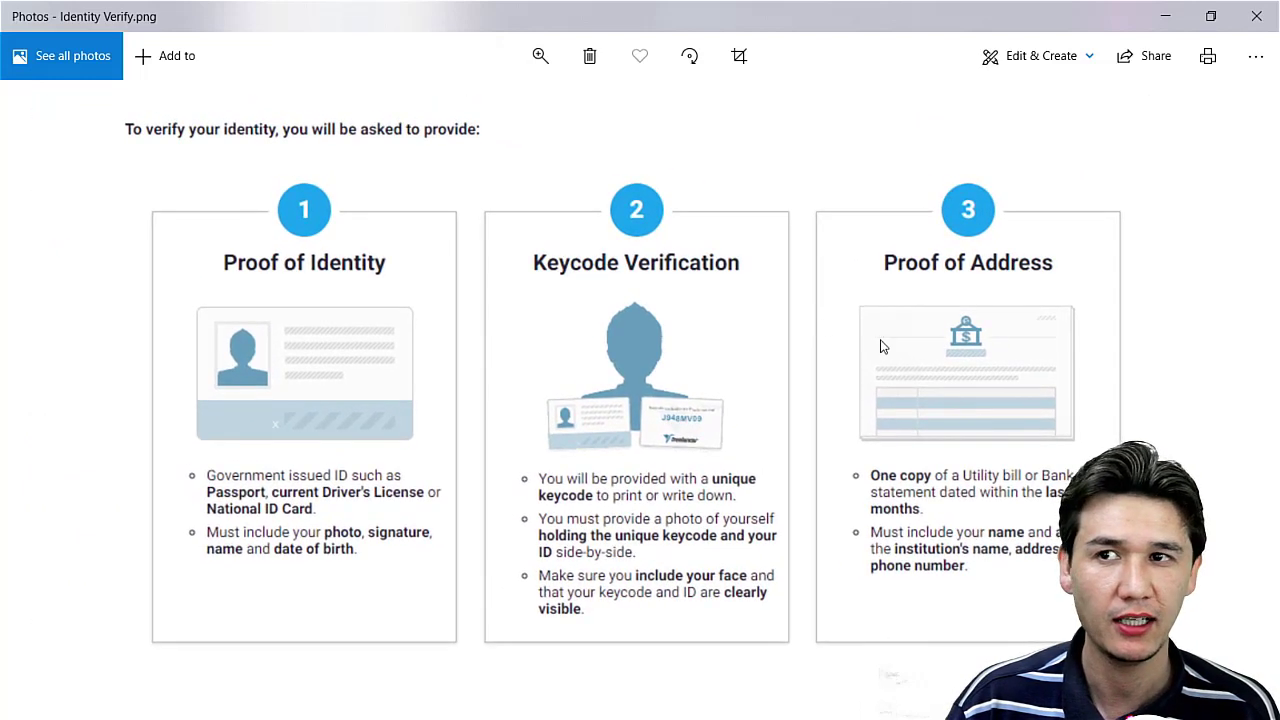